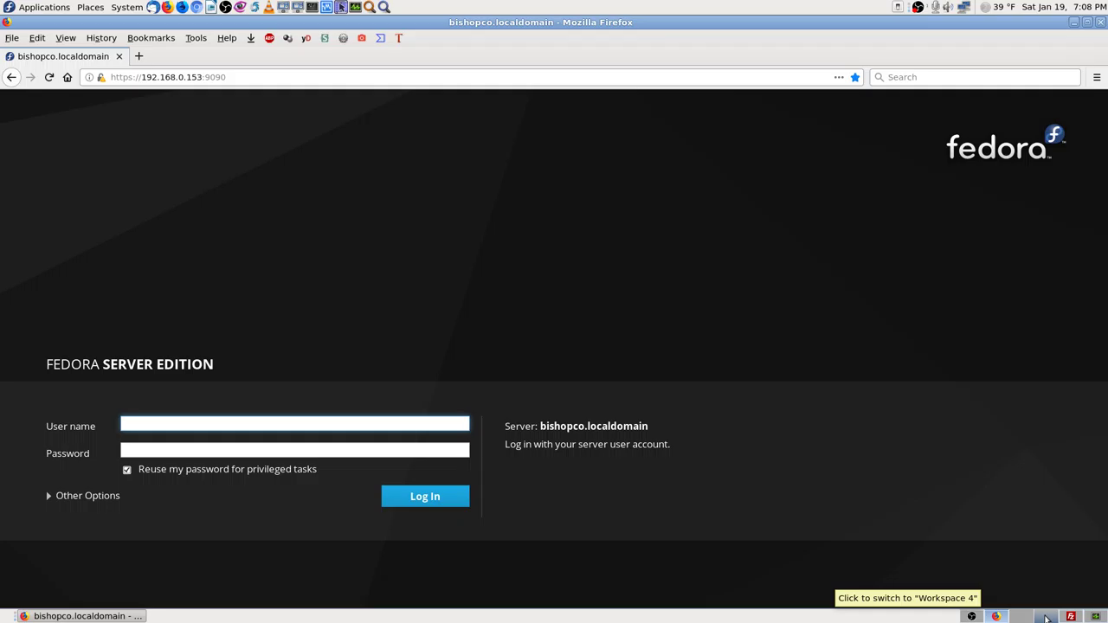
Step: Leave the Fedora Cockpit login page for the FileZilla workspace
click(1071, 617)
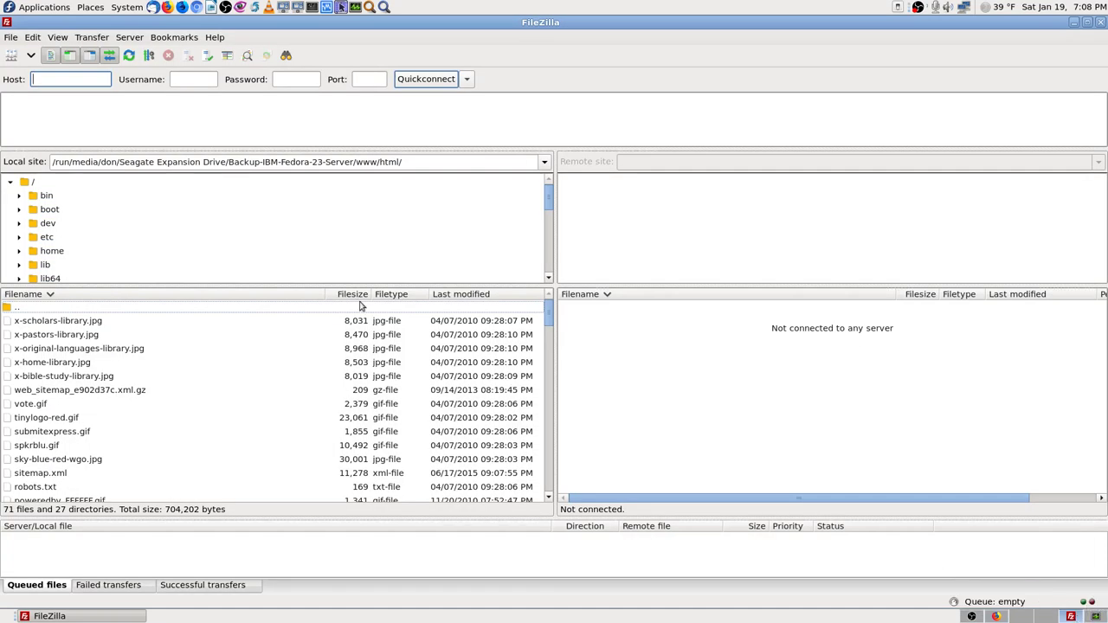
Step: Bring up the OBS workspace and make Desktop Screencast the live scene
click(1098, 616)
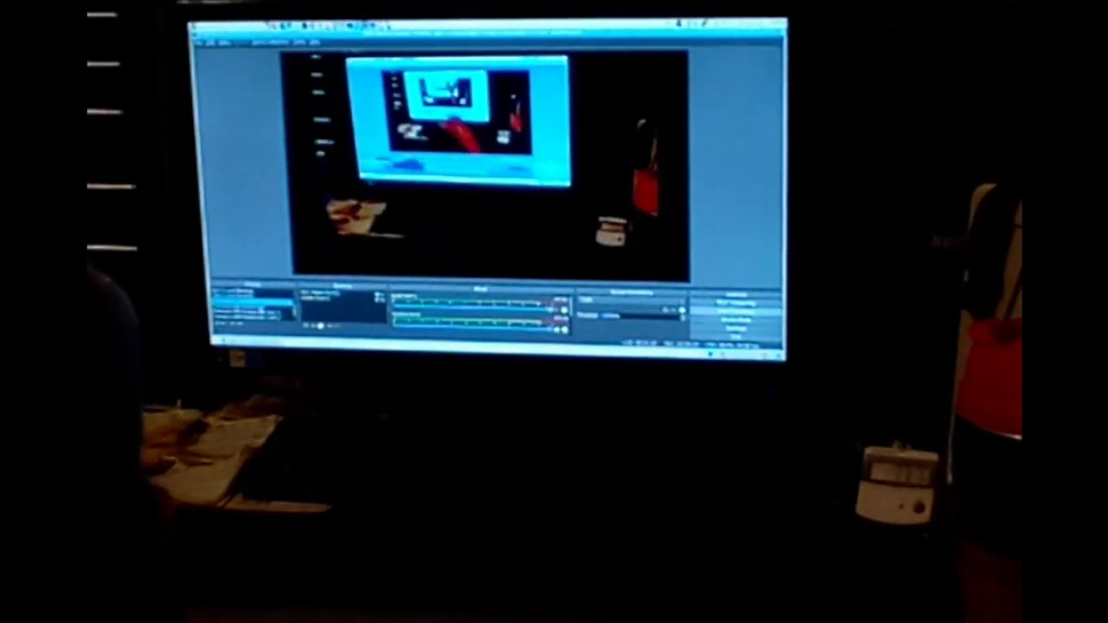
click(97, 536)
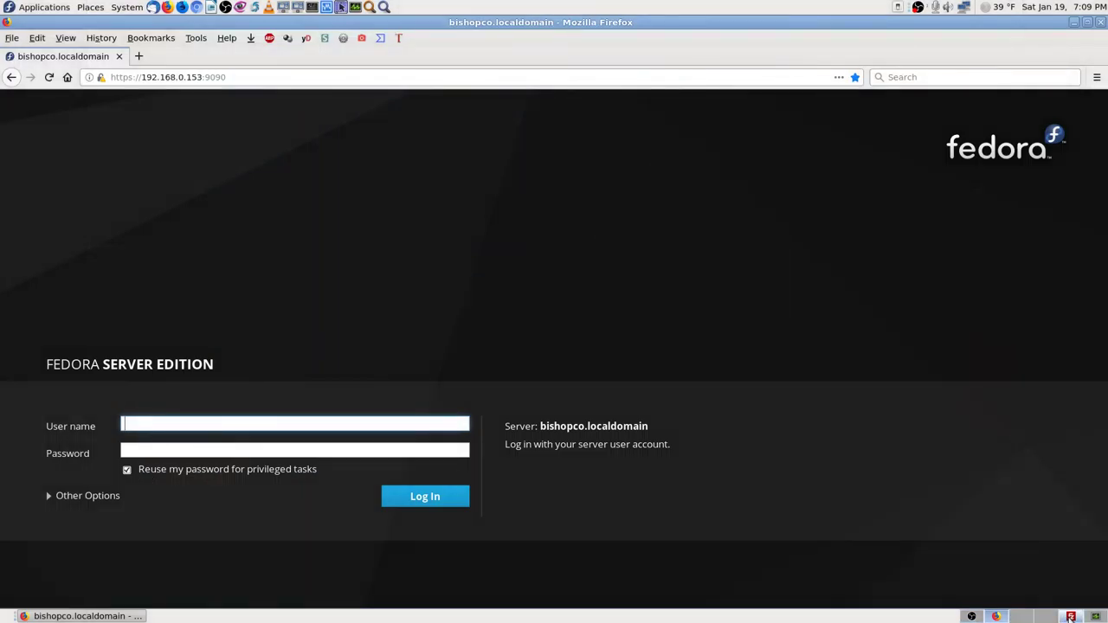
Step: Cycle workspaces back to OBS Studio and mute the Audio Cam 2 source
click(1071, 616)
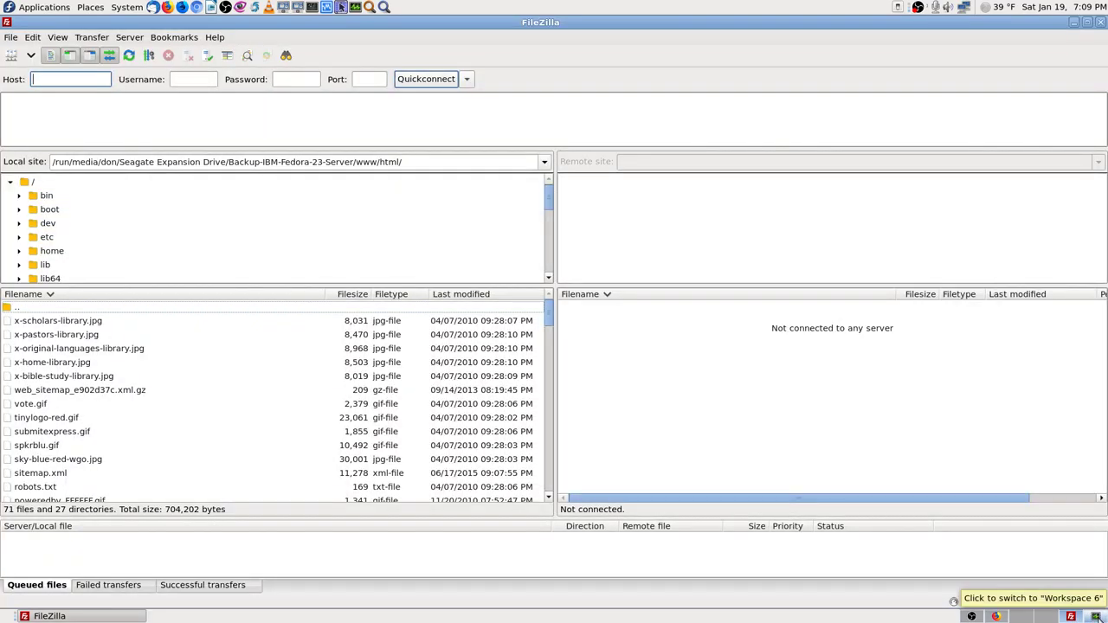
click(1095, 616)
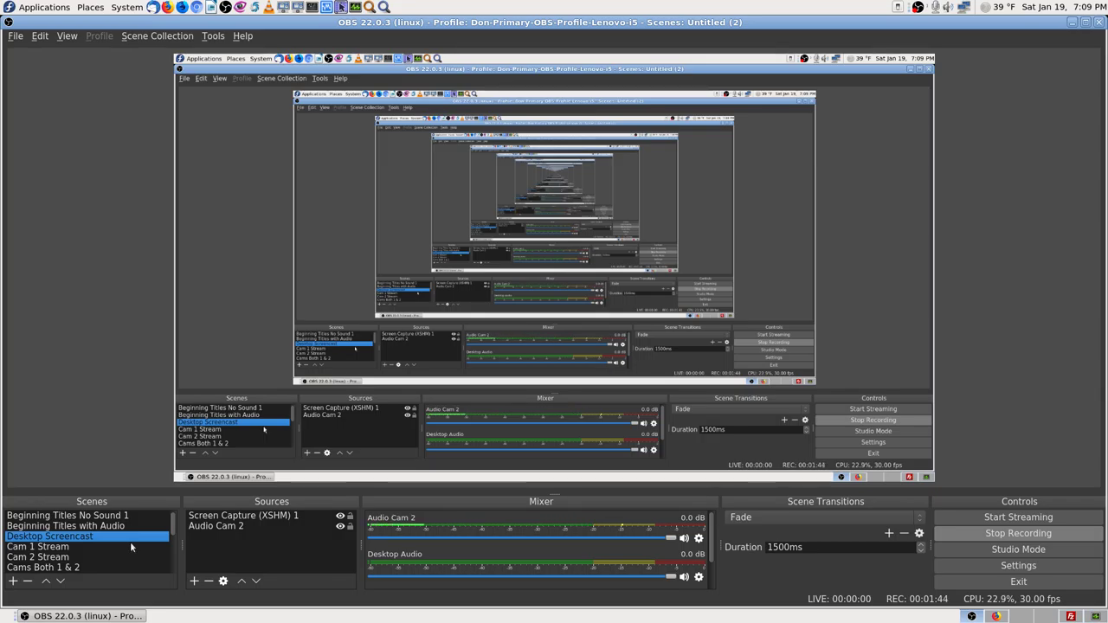
key(m)
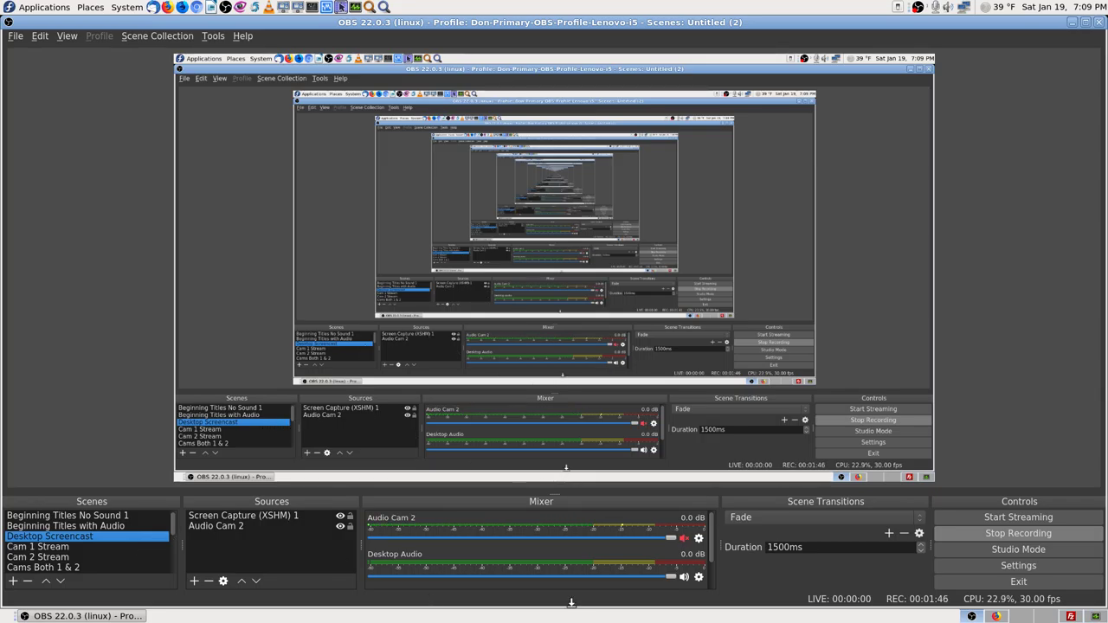
drag(712, 542, 712, 567)
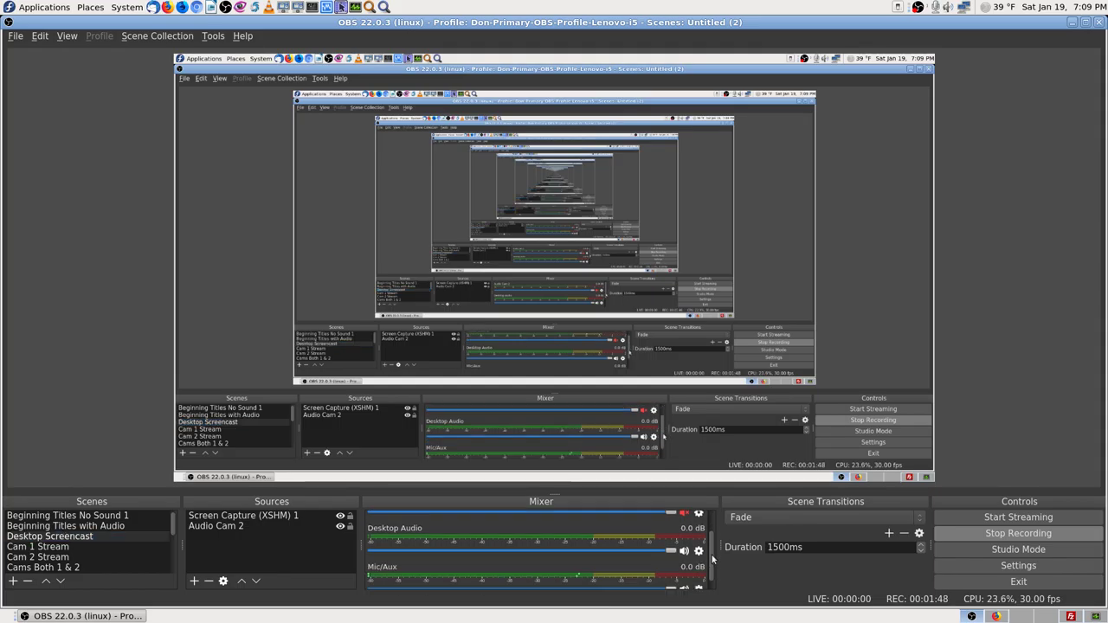